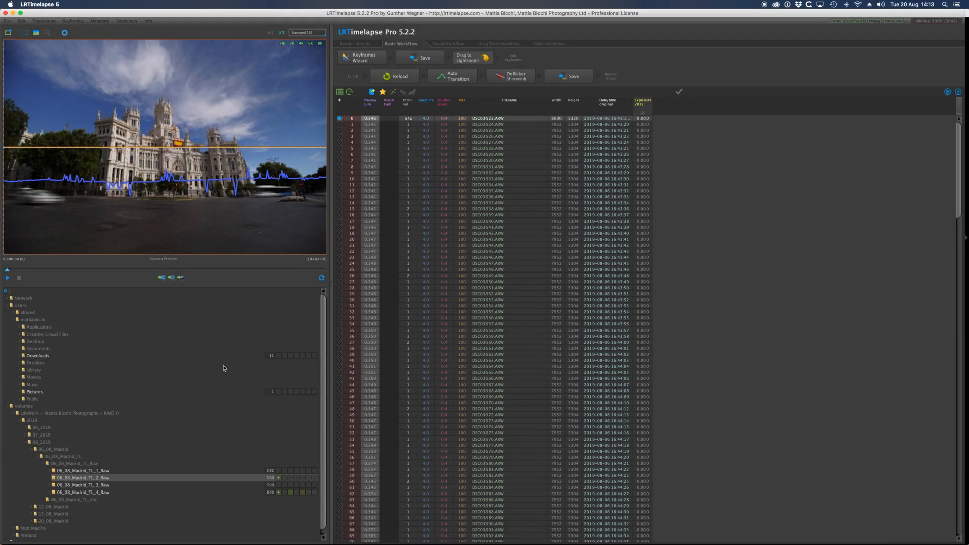
Place keyframes with the Keyframes Wizard, save them to metadata and bring up Lightroom Classic.
{"action": "left_click", "coordinate": [371, 59]}
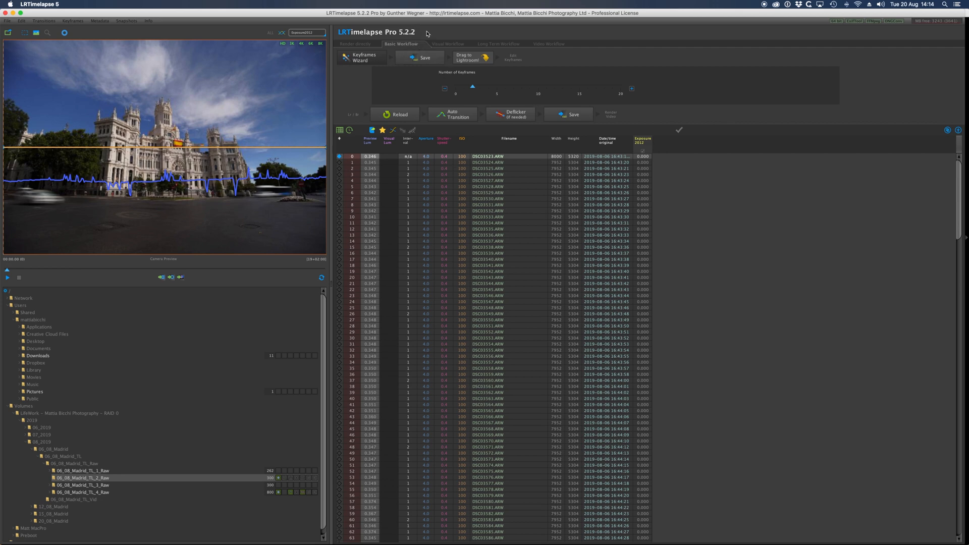
{"action": "left_click", "coordinate": [428, 57]}
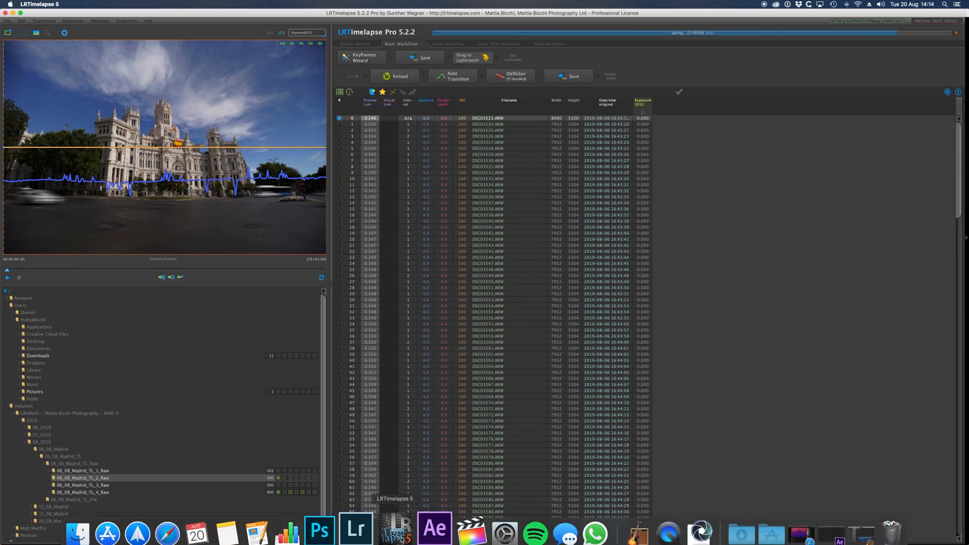
{"action": "left_click", "coordinate": [358, 526]}
Read metadata from files and apply the Base Line TL preset to the first keyframe.
{"action": "right_click", "coordinate": [51, 493]}
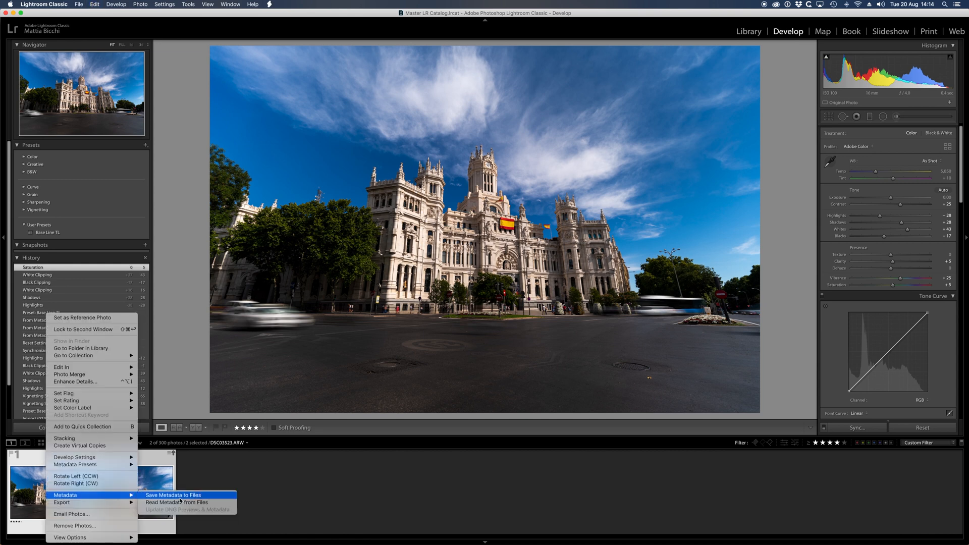
{"action": "left_click", "coordinate": [178, 503]}
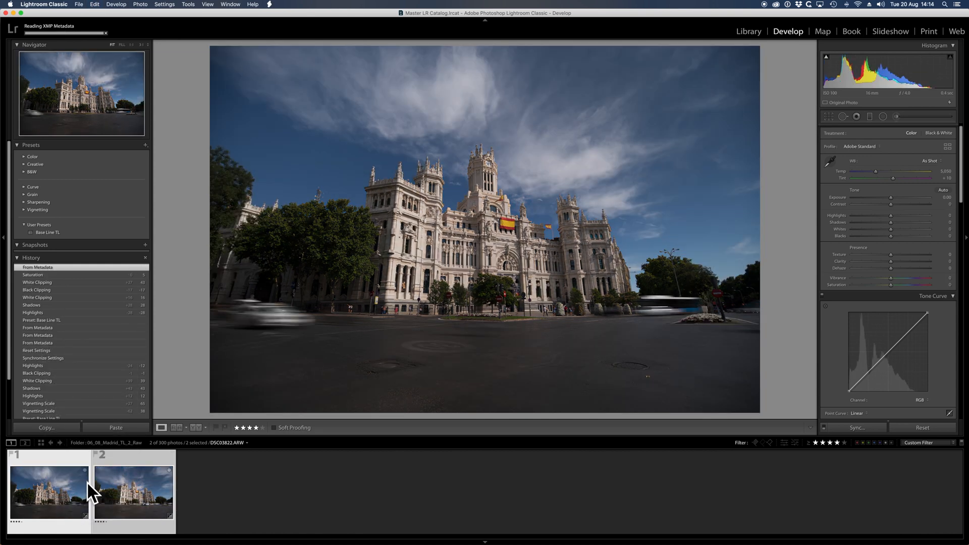
{"action": "left_click", "coordinate": [41, 460]}
{"action": "left_click", "coordinate": [47, 232]}
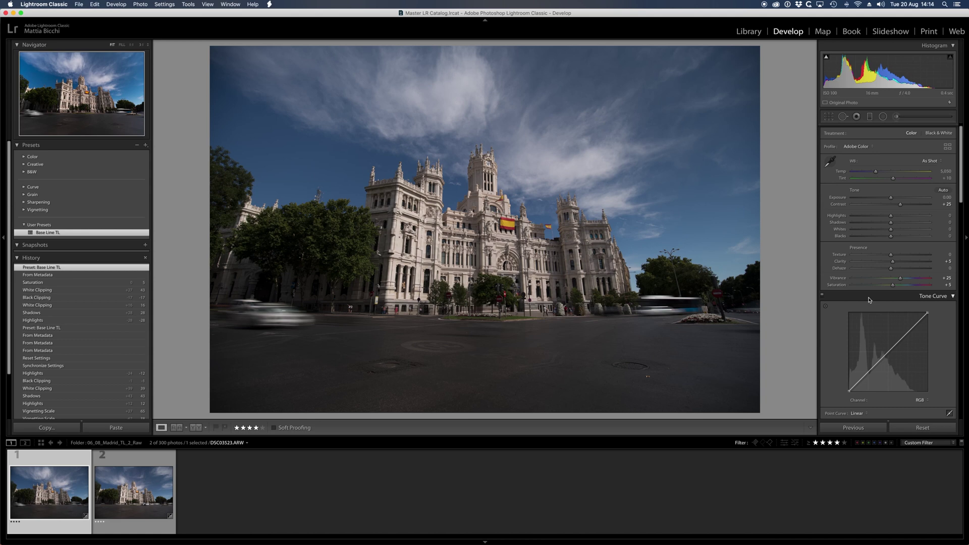
Adjust the first keyframe's Highlights, Shadows, Whites and Blacks tone values.
{"action": "double_click", "coordinate": [890, 216], "text": "shift"}
{"action": "double_click", "coordinate": [891, 223], "text": "shift"}
{"action": "double_click", "coordinate": [890, 229], "text": "shift"}
{"action": "double_click", "coordinate": [891, 235], "text": "shift"}
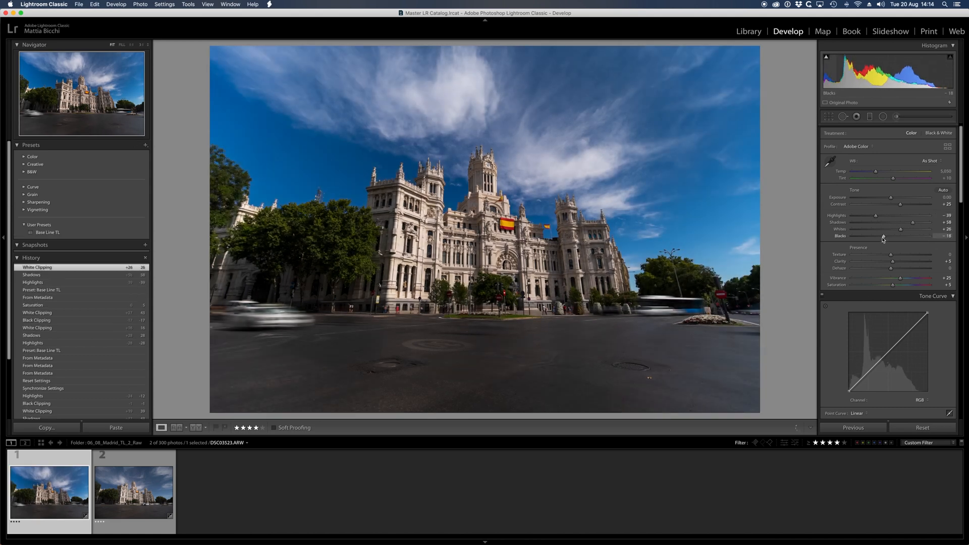
Sync the edits to both keyframes with the LRTimelapse script and save metadata to files.
{"action": "key", "text": "super+a"}
{"action": "left_click", "coordinate": [268, 4]}
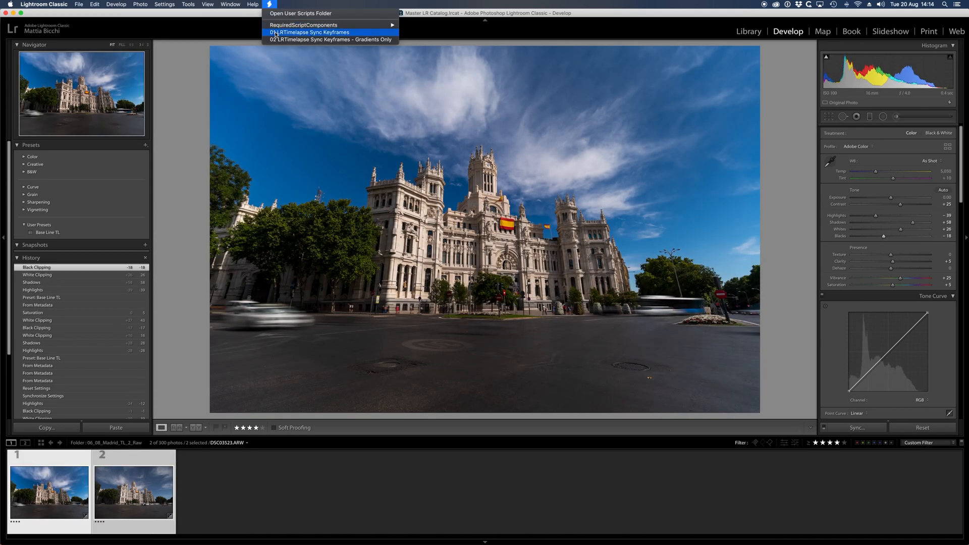
{"action": "left_click", "coordinate": [310, 33]}
{"action": "right_click", "coordinate": [60, 463]}
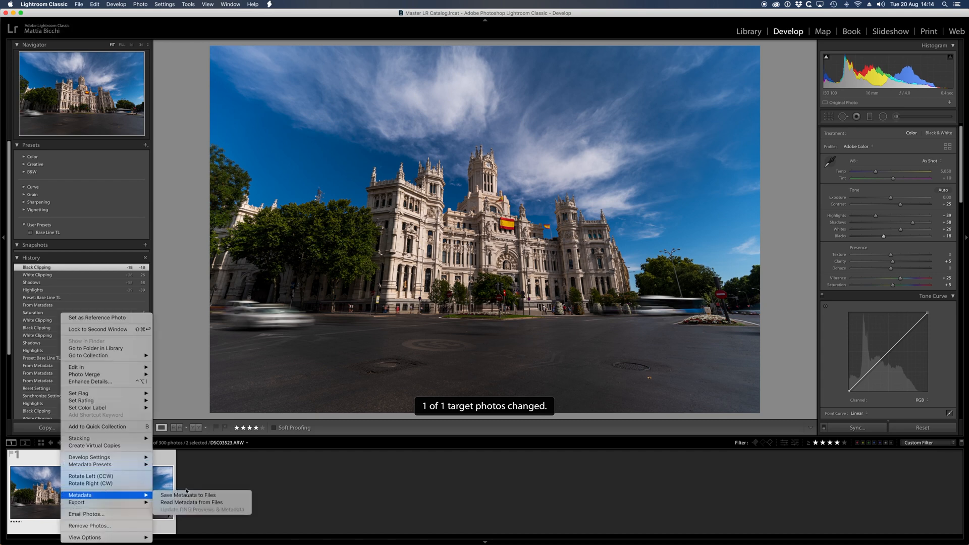
{"action": "left_click", "coordinate": [188, 493]}
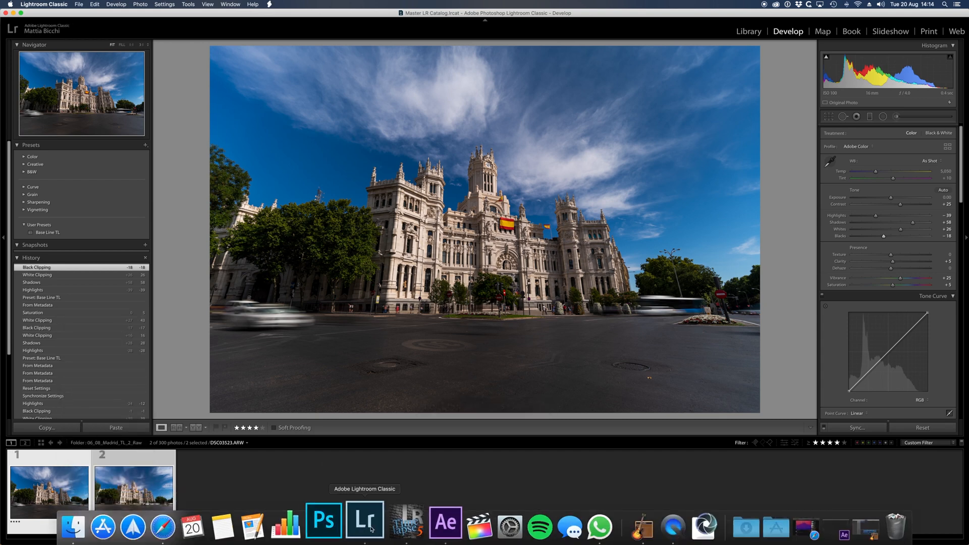
{"action": "left_click", "coordinate": [401, 523]}
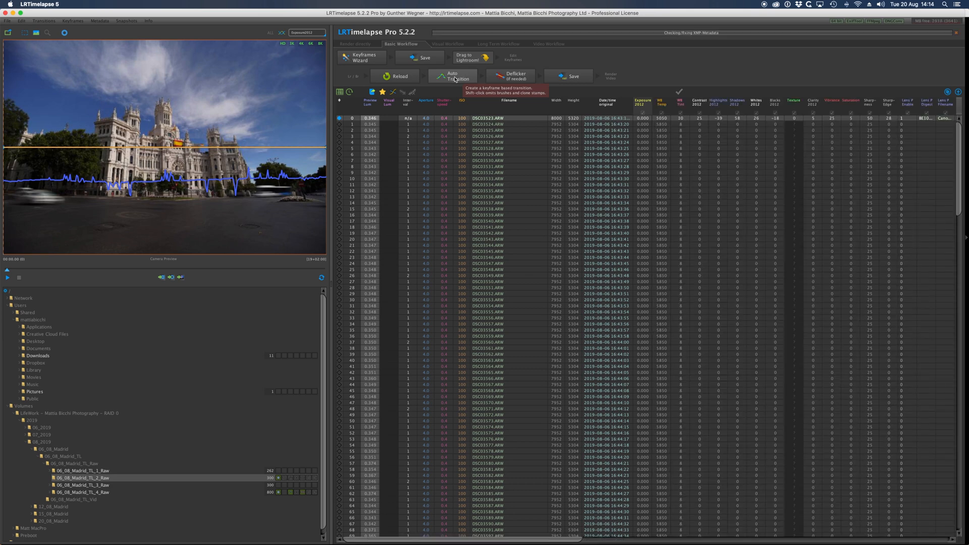
Run Auto Transition, apply Deflicker smoothing and save the results, then bring up After Effects.
{"action": "left_click", "coordinate": [467, 78]}
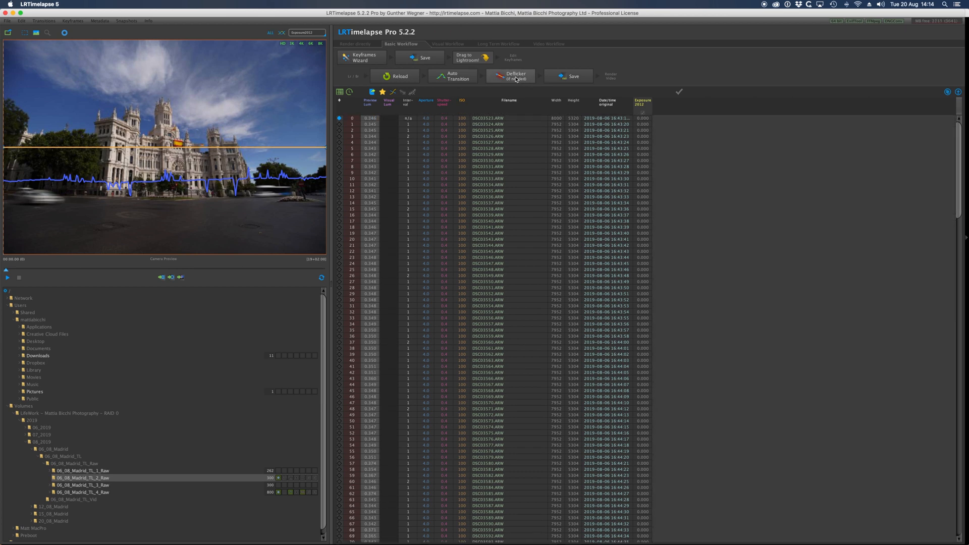
{"action": "left_click", "coordinate": [516, 78]}
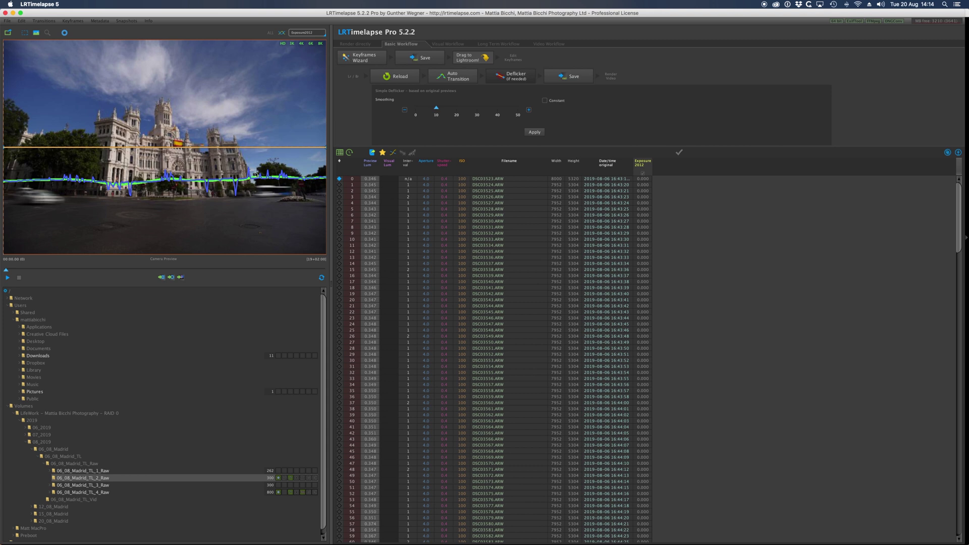
{"action": "left_click", "coordinate": [538, 131]}
{"action": "left_click", "coordinate": [575, 76]}
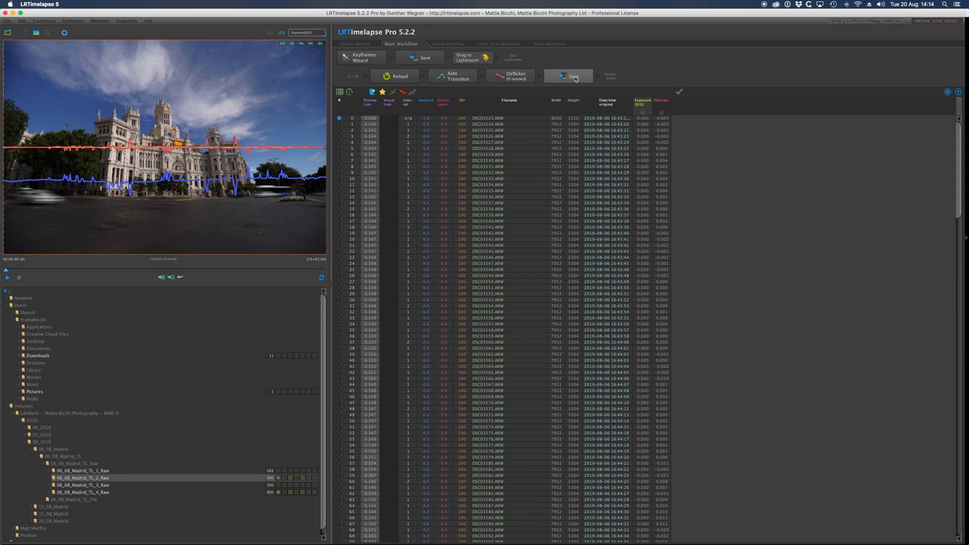
{"action": "left_click", "coordinate": [433, 520]}
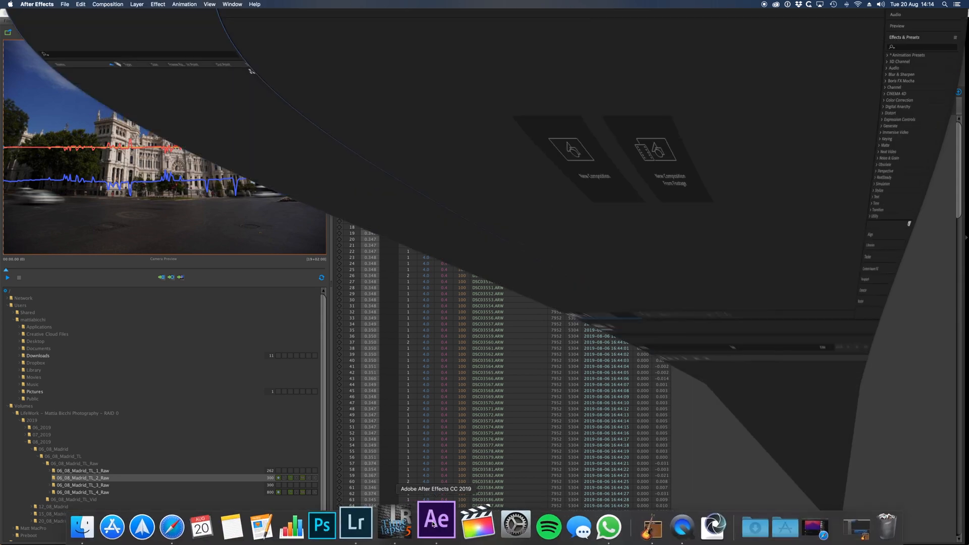
Import DSC03523.ARW as a Camera Raw sequence into the project.
{"action": "right_click", "coordinate": [97, 133]}
{"action": "mouse_move", "coordinate": [144, 166]}
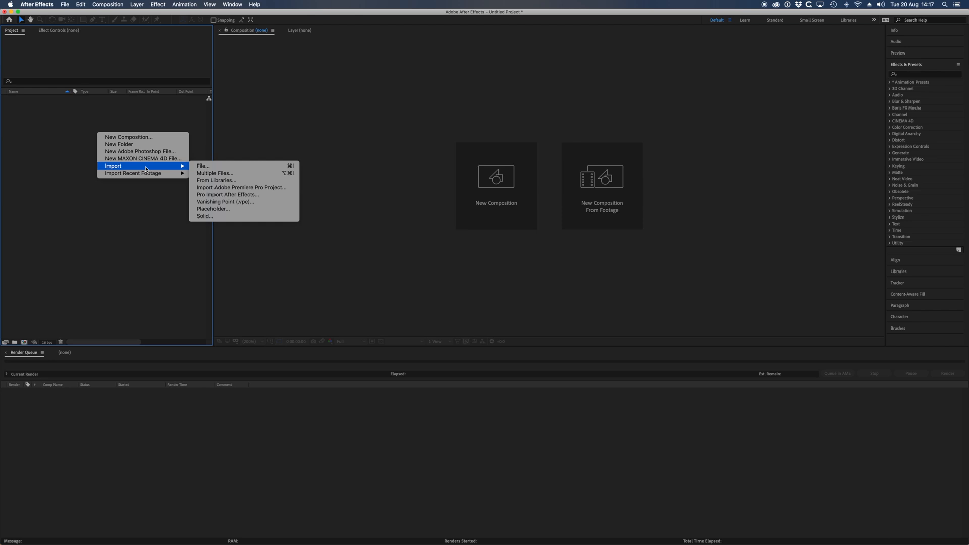
{"action": "left_click", "coordinate": [201, 165]}
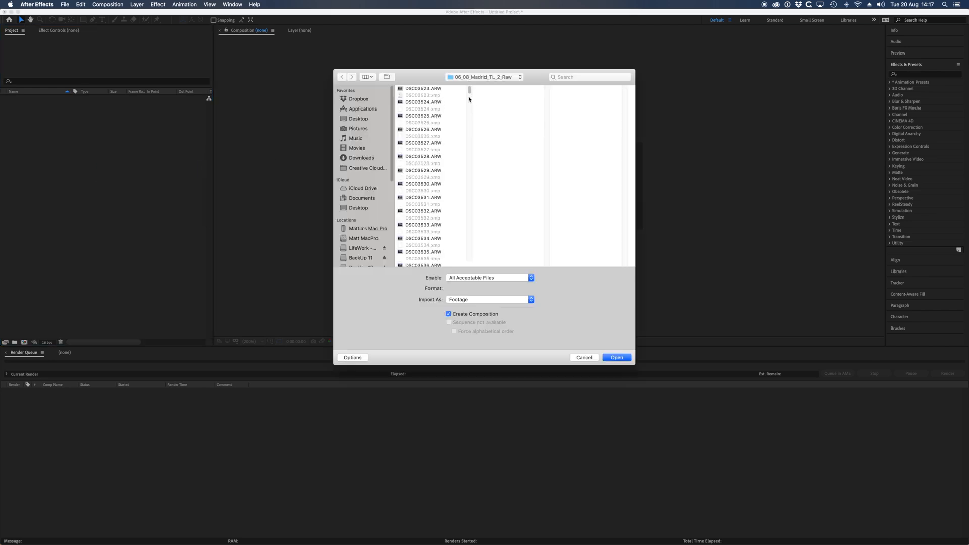
{"action": "left_click", "coordinate": [436, 88]}
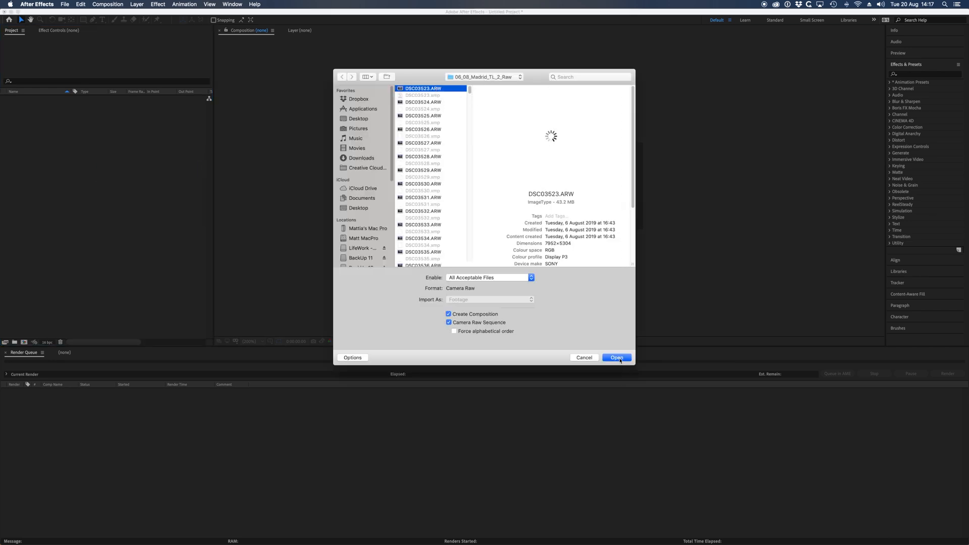
{"action": "left_click", "coordinate": [619, 360]}
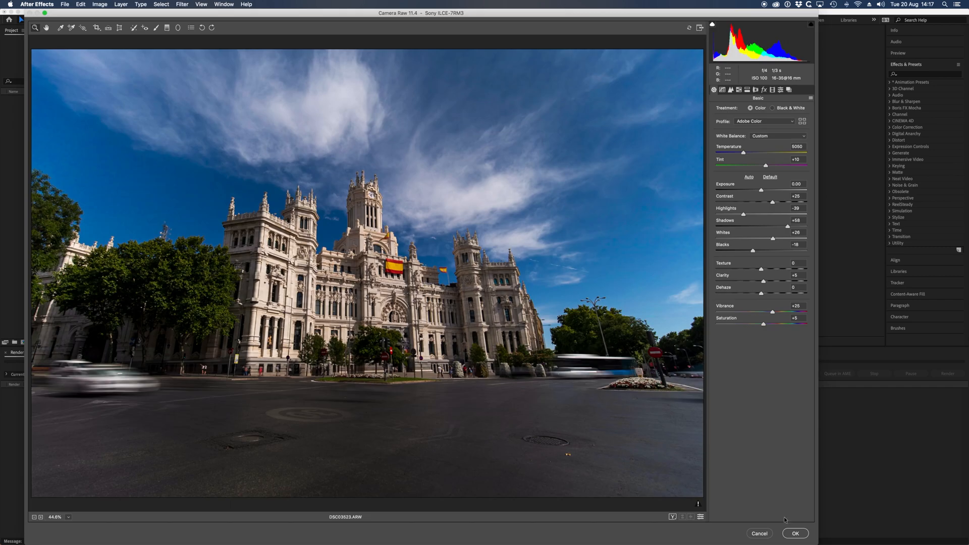
{"action": "key", "text": "Return"}
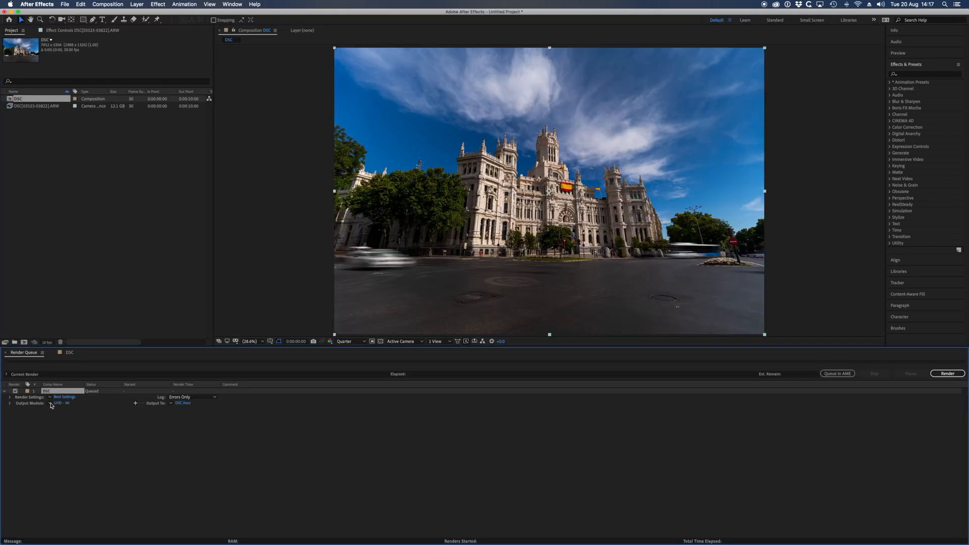
Set the render output file to DSC.mov.
{"action": "left_click", "coordinate": [183, 402]}
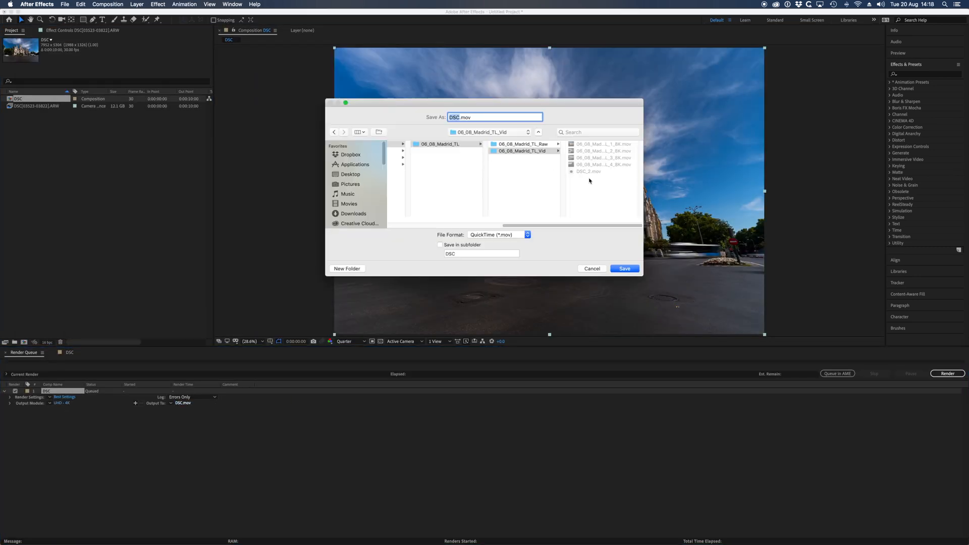
{"action": "left_click", "coordinate": [625, 269]}
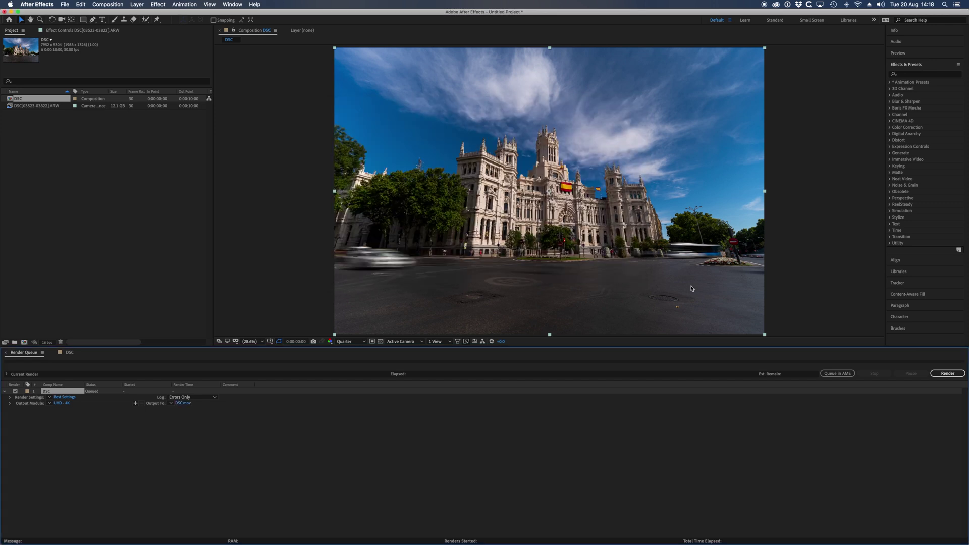
Render the composition, play back the result from the start and dismiss the disk cache warning.
{"action": "left_click", "coordinate": [948, 373]}
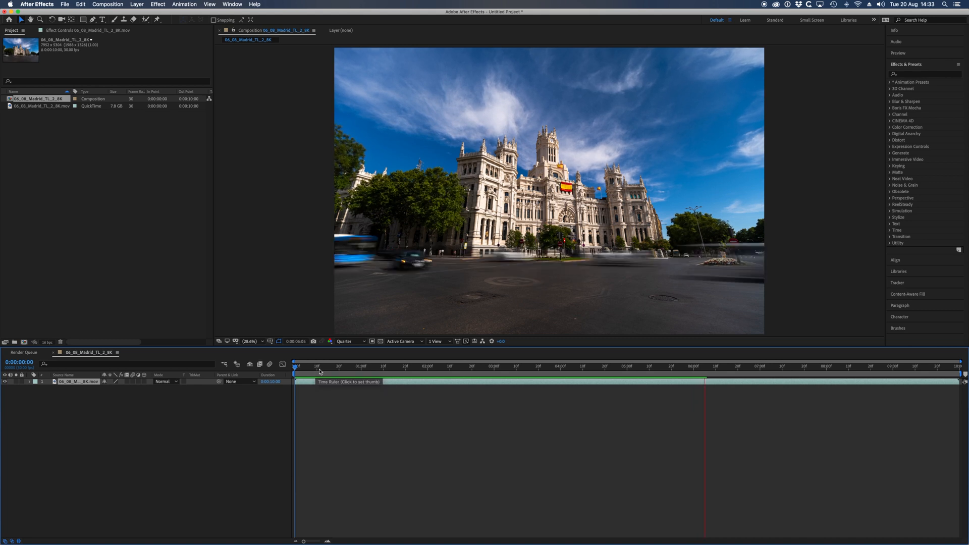
{"action": "left_click", "coordinate": [296, 369]}
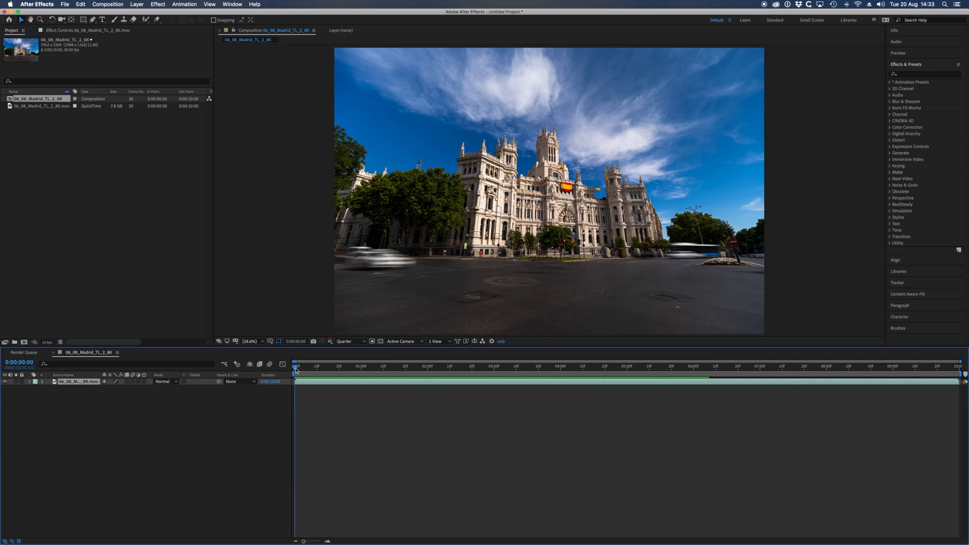
{"action": "key", "text": "space"}
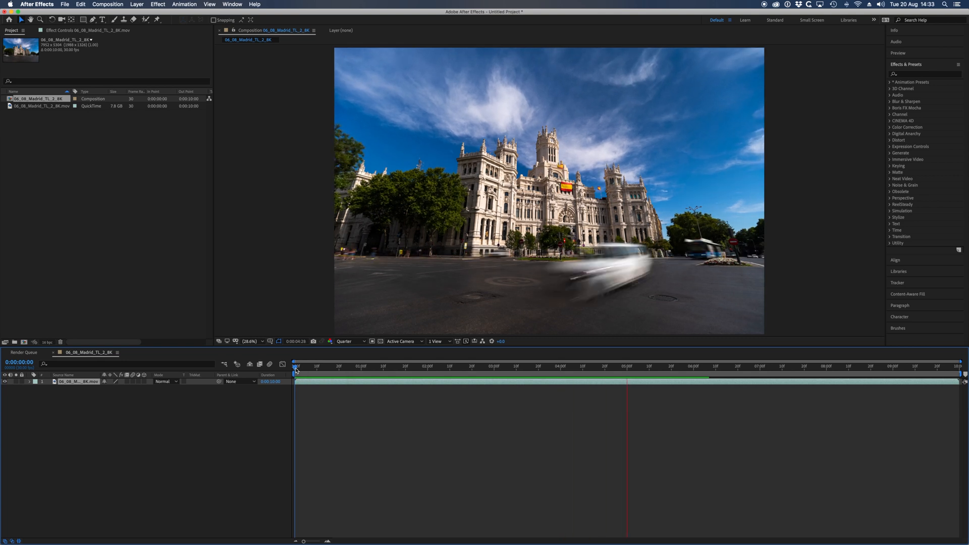
{"action": "key", "text": "space"}
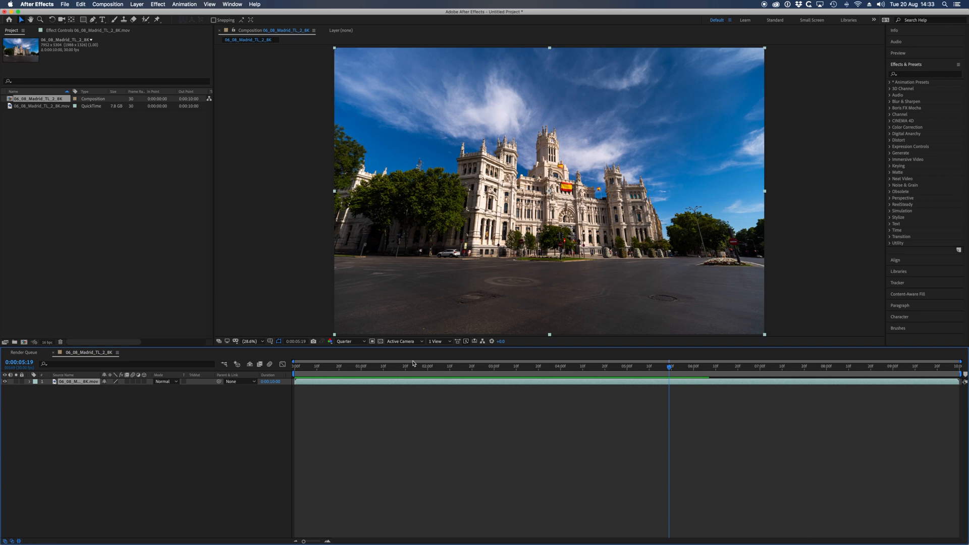
{"action": "left_click_drag", "start_coordinate": [414, 364], "coordinate": [390, 376]}
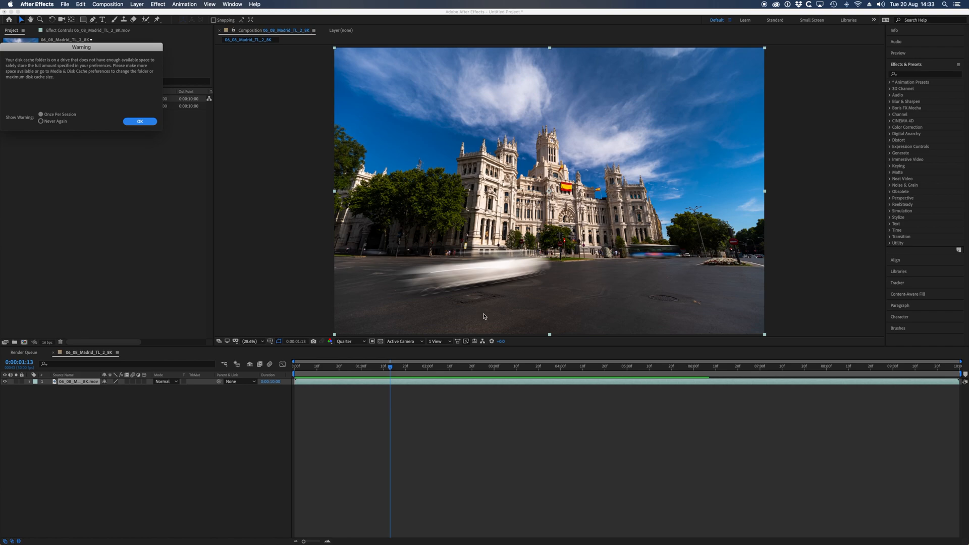
{"action": "left_click", "coordinate": [140, 121]}
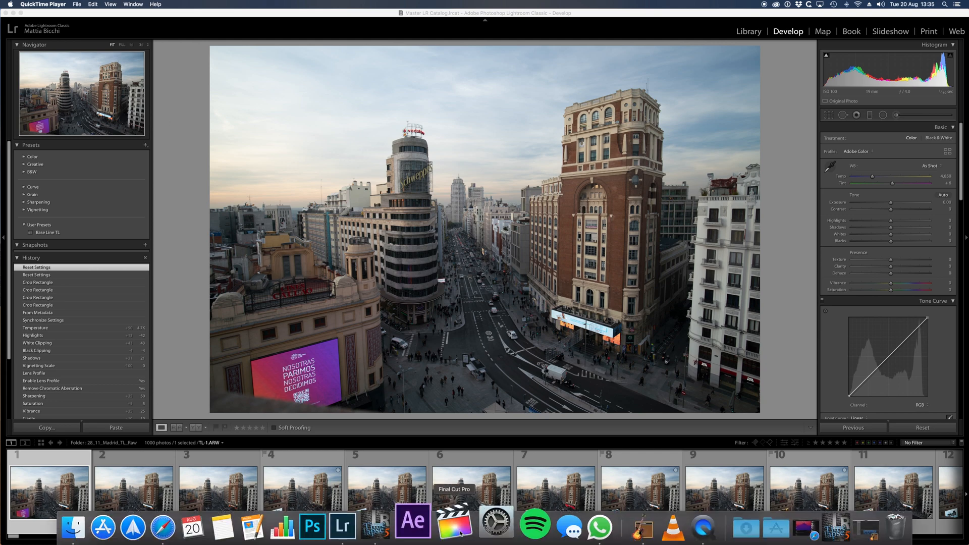
Run the Keyframes Wizard with holy grail analysis on the 28_11_Madrid sequence and save it.
{"action": "left_click", "coordinate": [410, 523]}
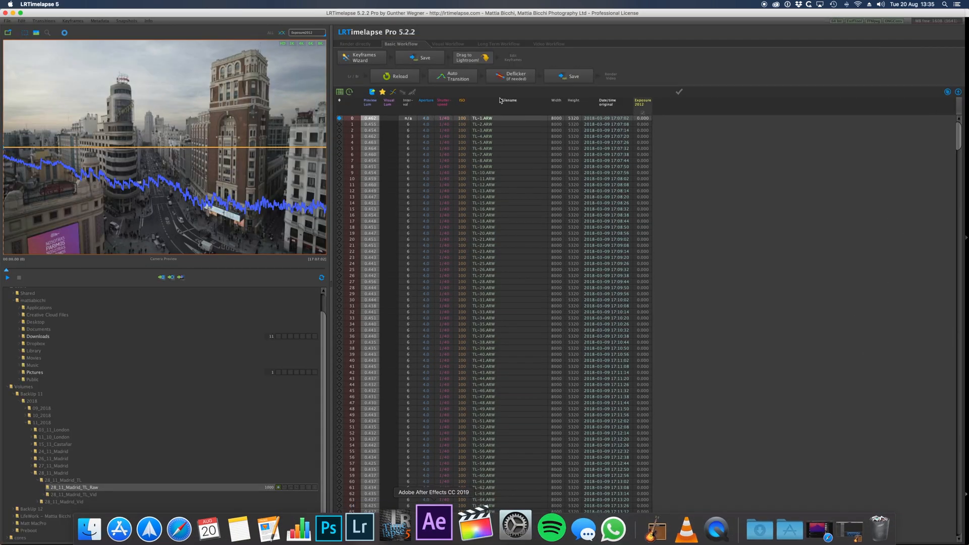
{"action": "left_click", "coordinate": [369, 59]}
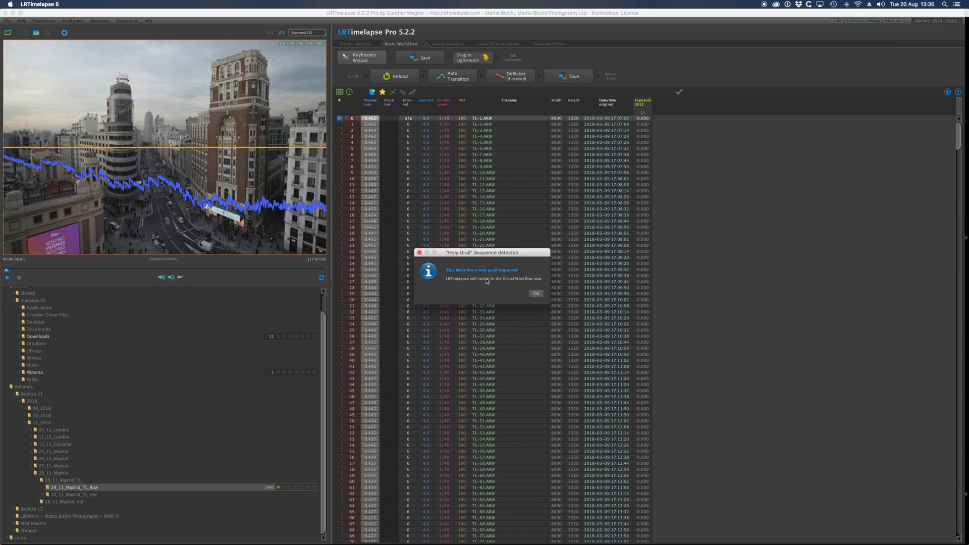
{"action": "left_click", "coordinate": [535, 294]}
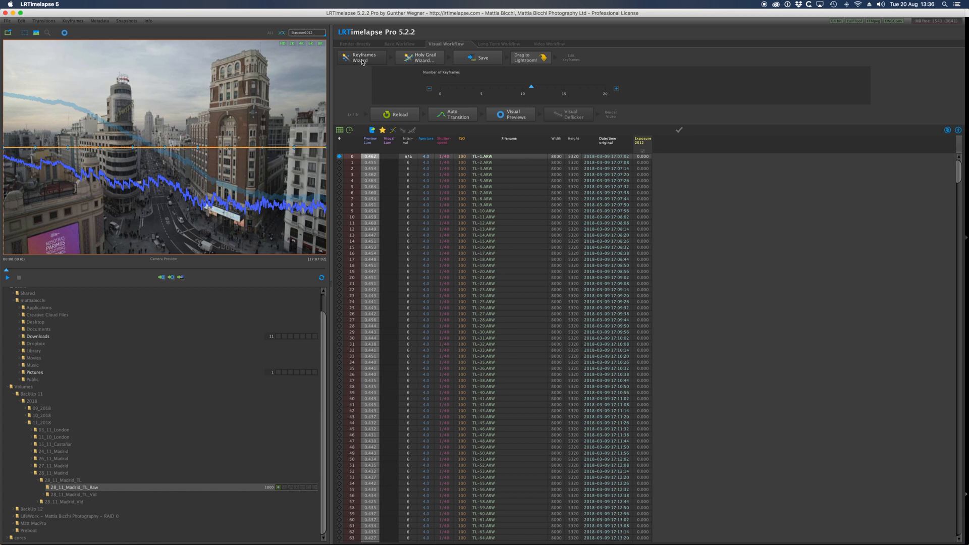
{"action": "left_click", "coordinate": [428, 62]}
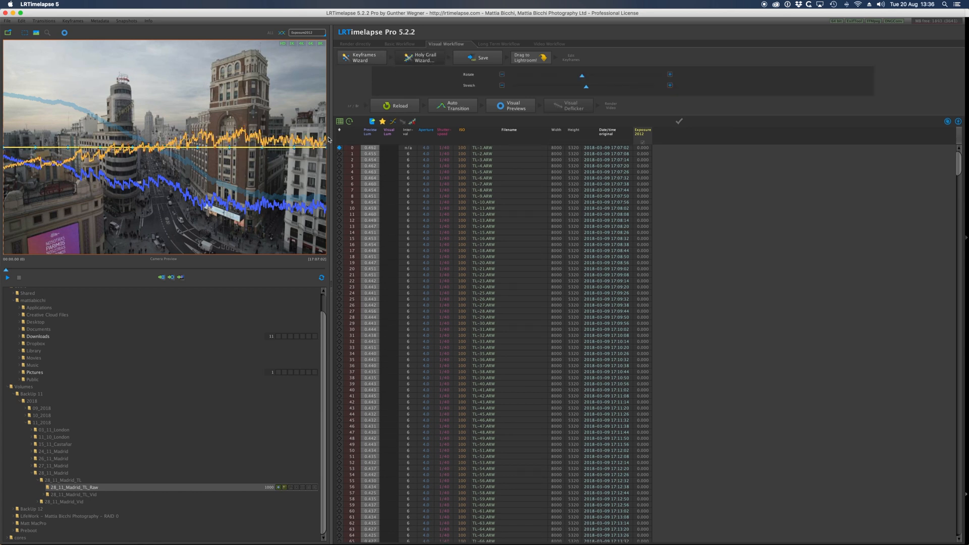
{"action": "left_click", "coordinate": [494, 59]}
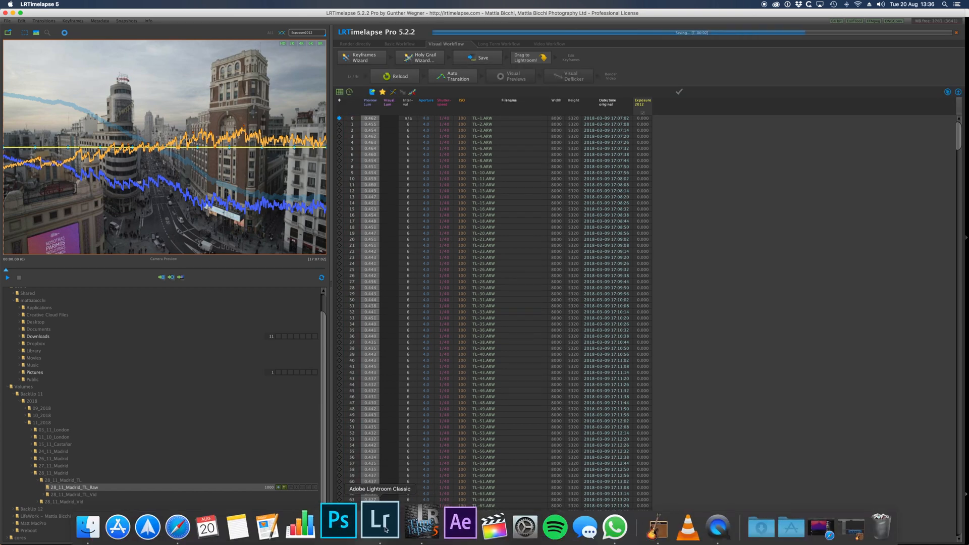
{"action": "left_click", "coordinate": [380, 523]}
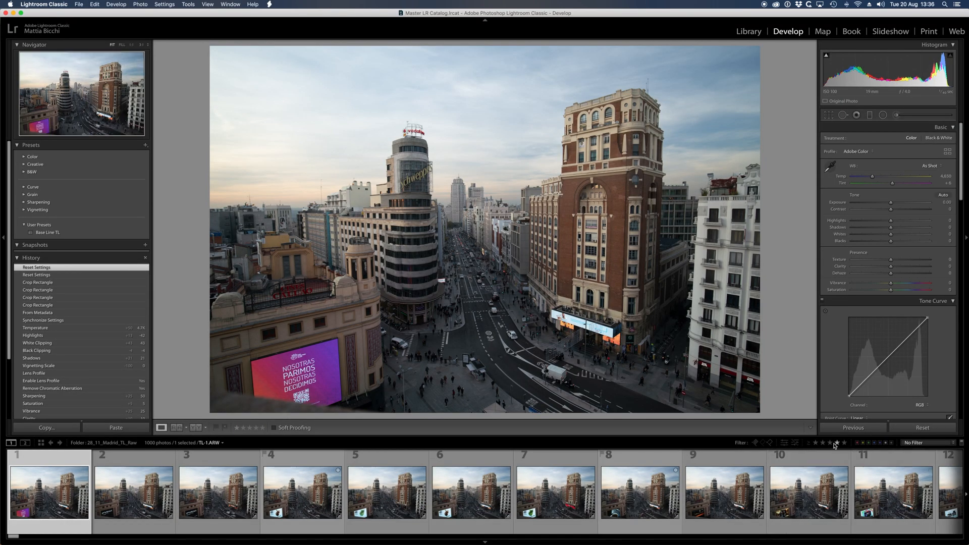
Clear the rating filter and read metadata from files for all 1000 photos.
{"action": "left_click", "coordinate": [837, 443]}
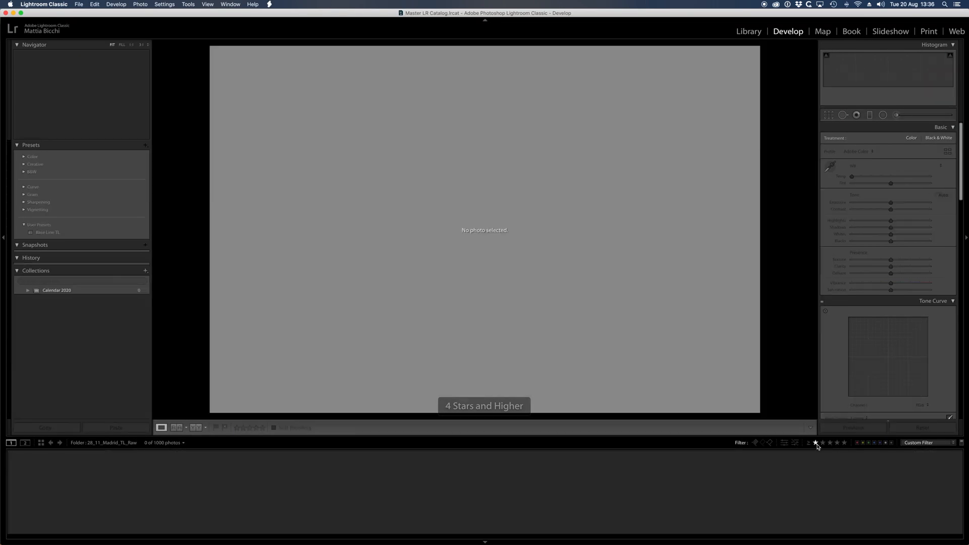
{"action": "left_click", "coordinate": [814, 443]}
{"action": "key", "text": "super+a"}
{"action": "right_click", "coordinate": [57, 493]}
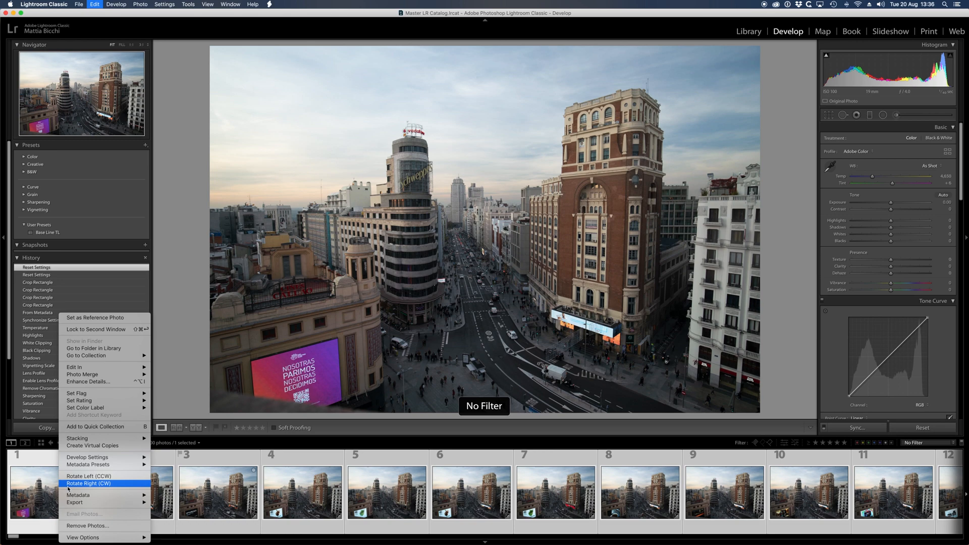
{"action": "left_click", "coordinate": [189, 500]}
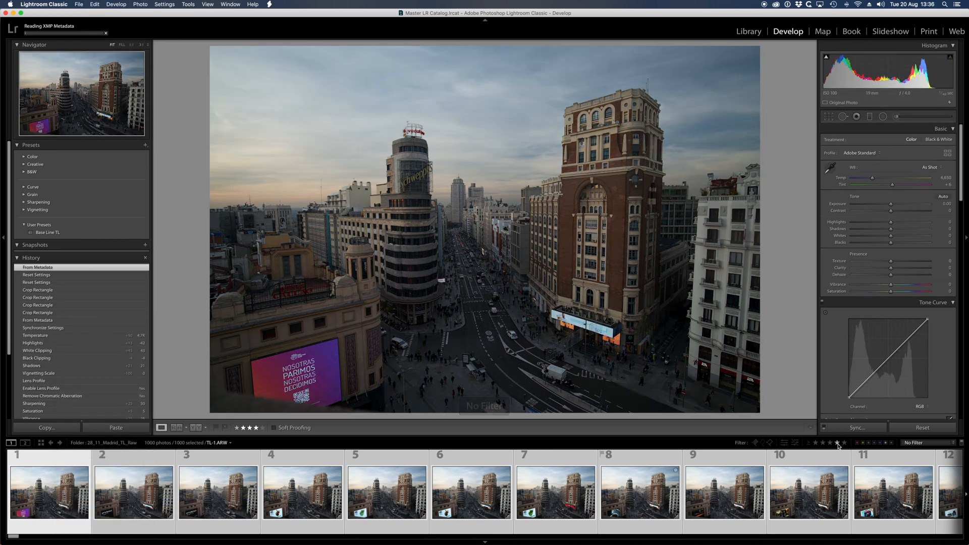
Filter to the four-star keyframes, edit them and save all eleven keyframes' metadata to files.
{"action": "left_click", "coordinate": [837, 444]}
{"action": "left_click", "coordinate": [44, 493]}
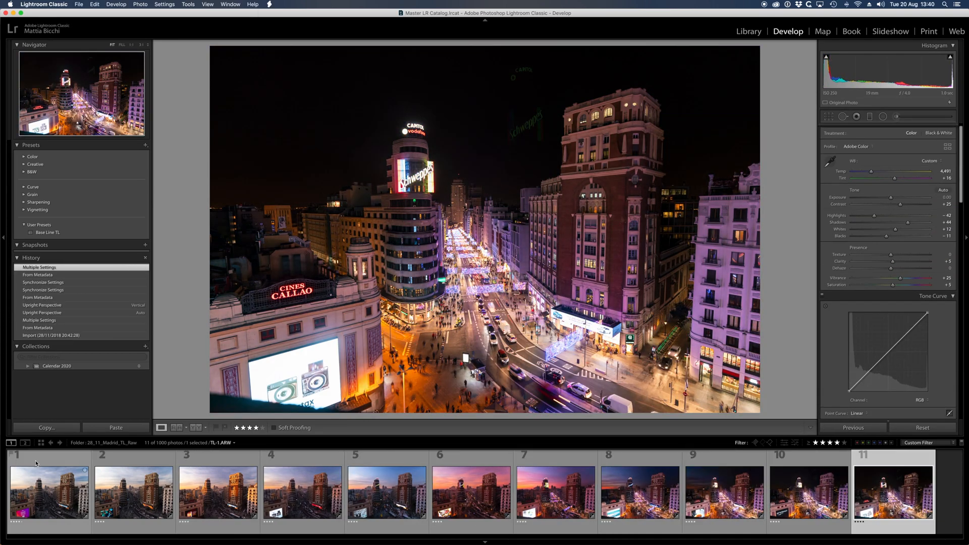
{"action": "left_click", "coordinate": [80, 459]}
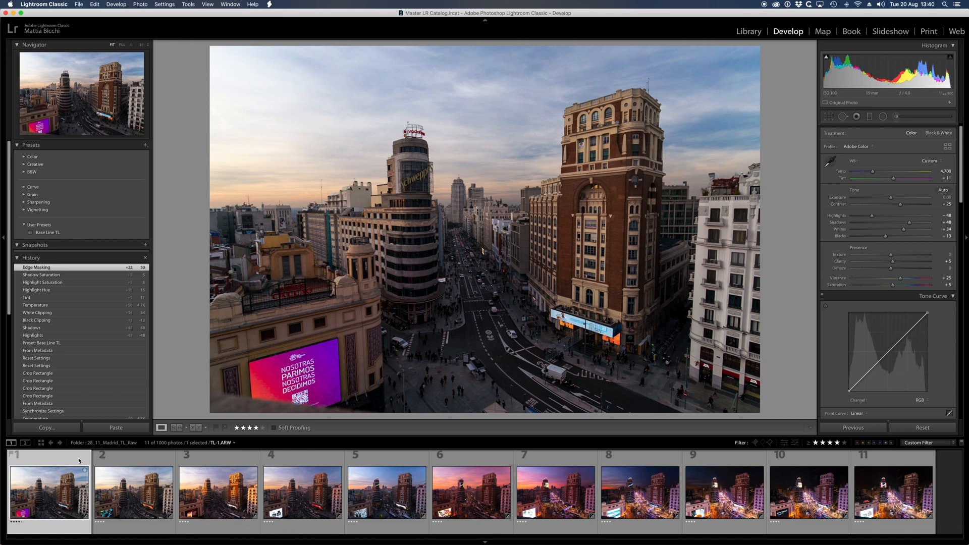
{"action": "key", "text": "super+a"}
{"action": "right_click", "coordinate": [74, 474]}
{"action": "mouse_move", "coordinate": [114, 495]}
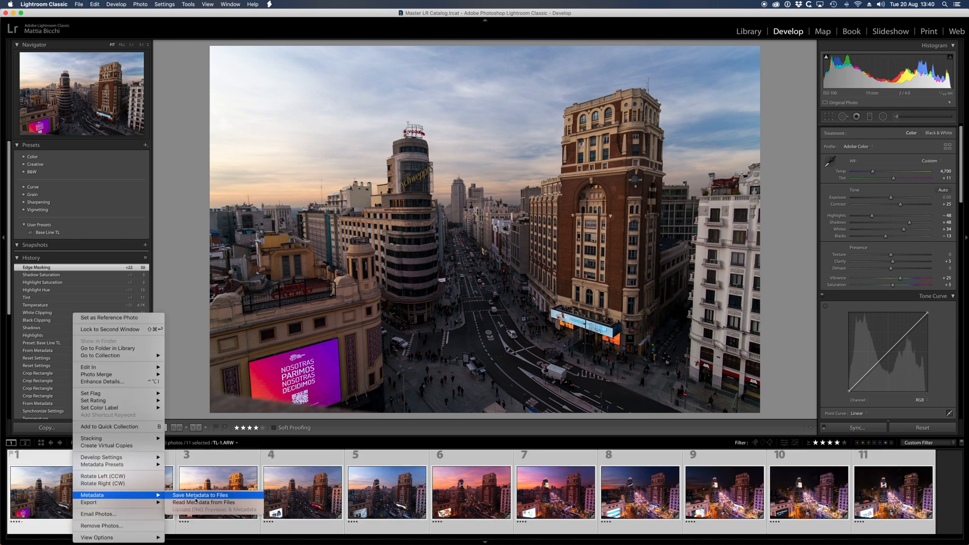
{"action": "left_click", "coordinate": [198, 495]}
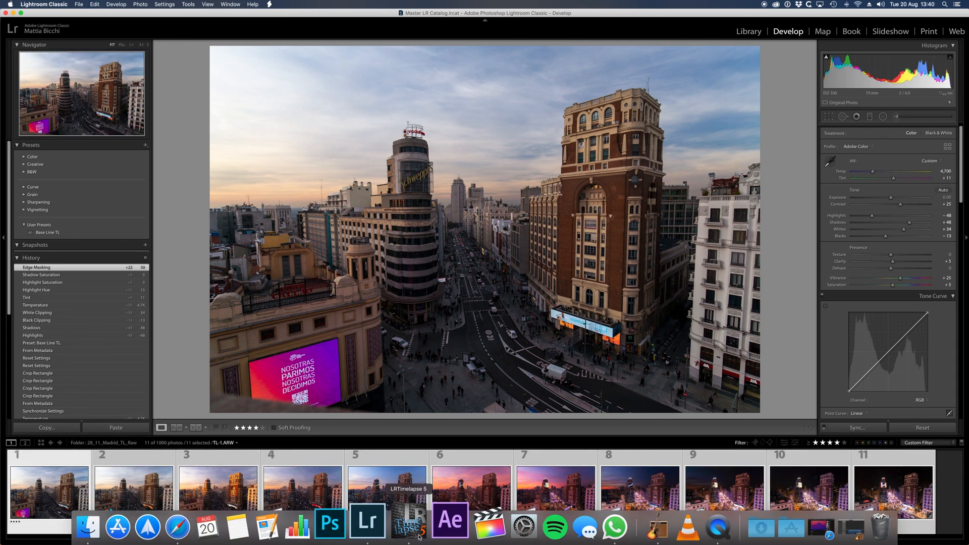
Reload the keyframe metadata in LRTimelapse and run Auto Transition across all frames.
{"action": "left_click", "coordinate": [447, 521]}
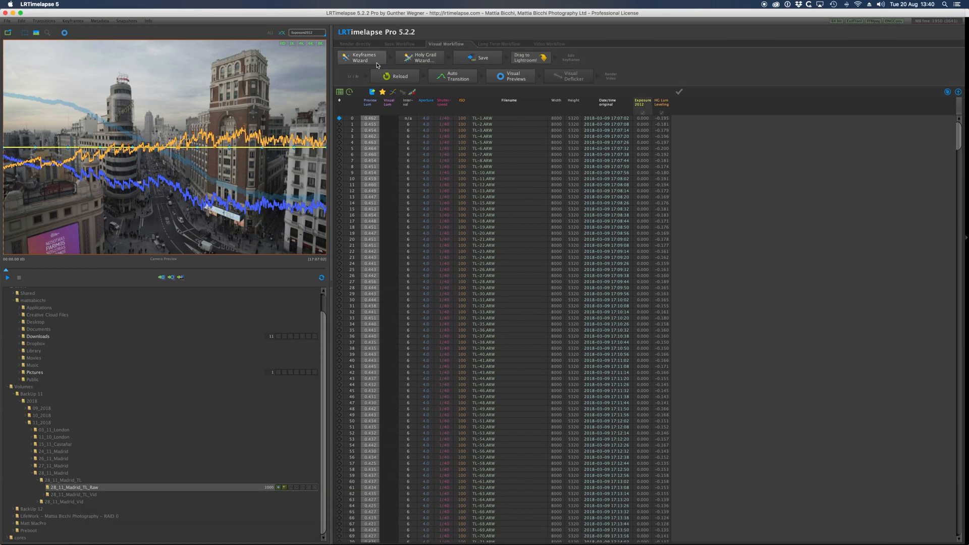
{"action": "left_click", "coordinate": [403, 78]}
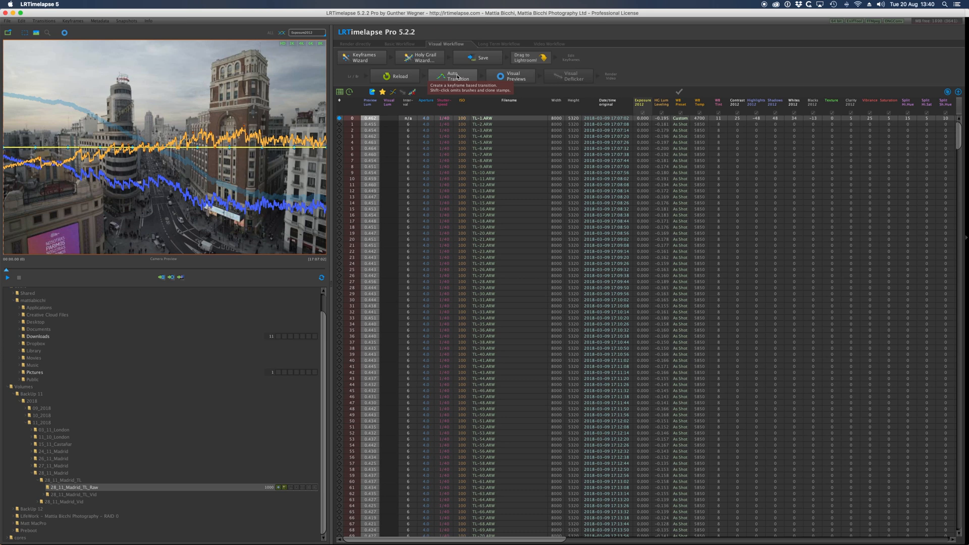
{"action": "left_click", "coordinate": [457, 77]}
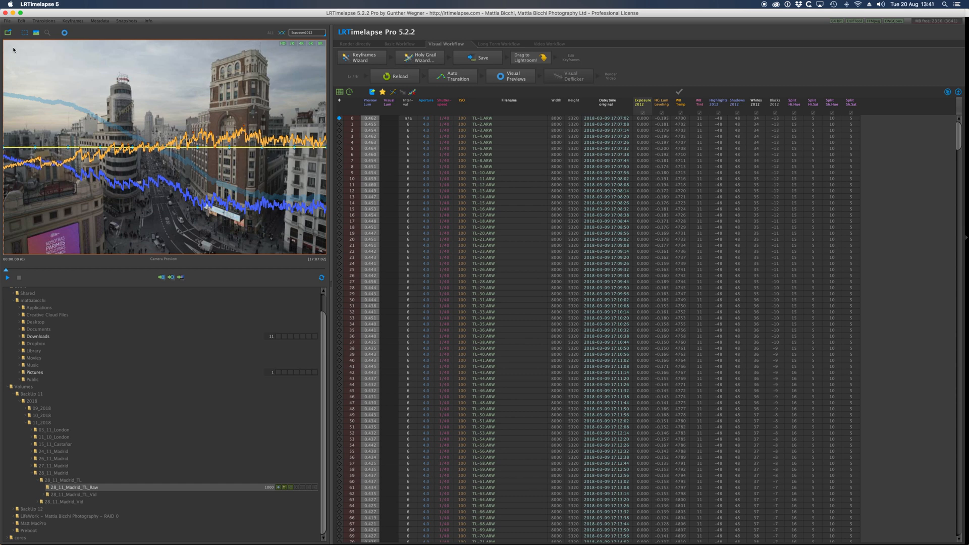
Mark the sky as deflicker reference, apply Deflicker in the Basic Workflow and save.
{"action": "left_click_drag", "start_coordinate": [10, 47], "coordinate": [196, 70]}
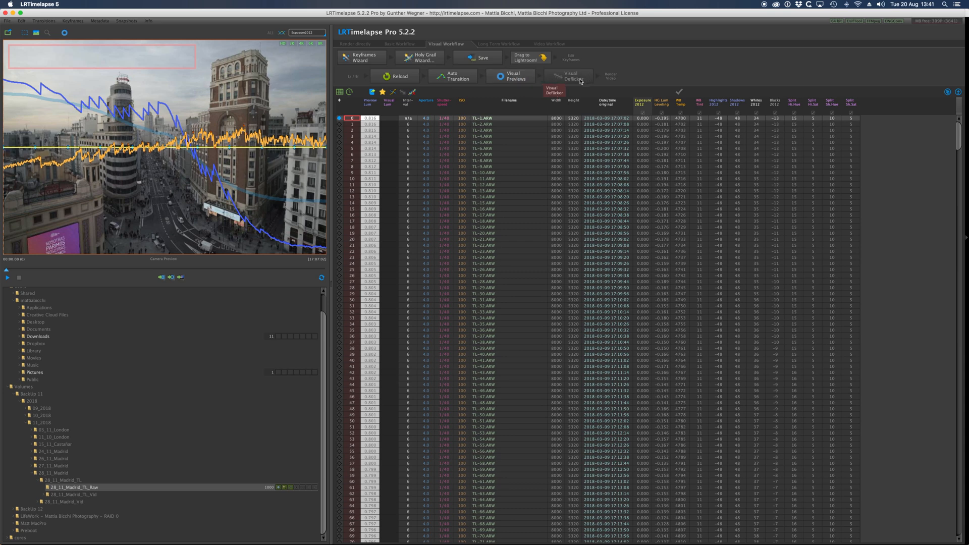
{"action": "left_click", "coordinate": [399, 45]}
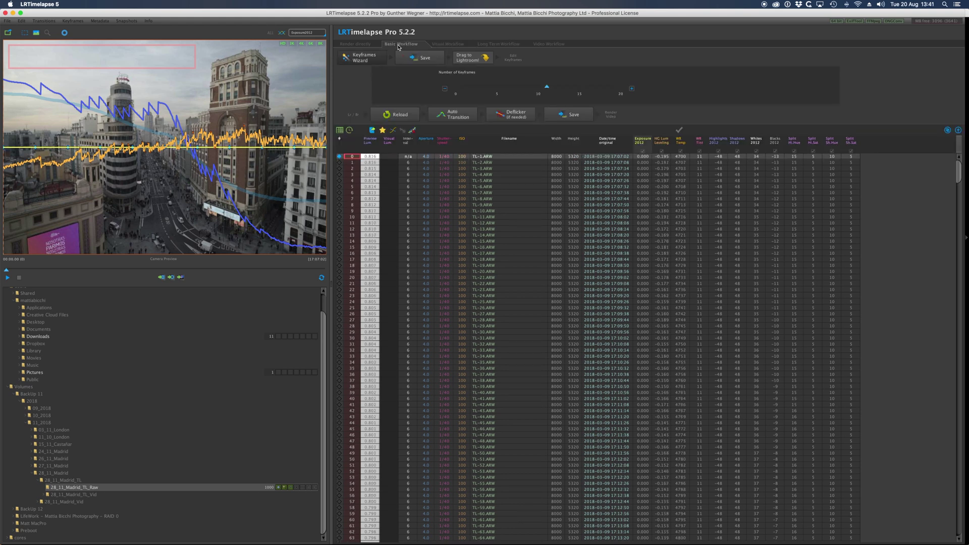
{"action": "left_click", "coordinate": [514, 116]}
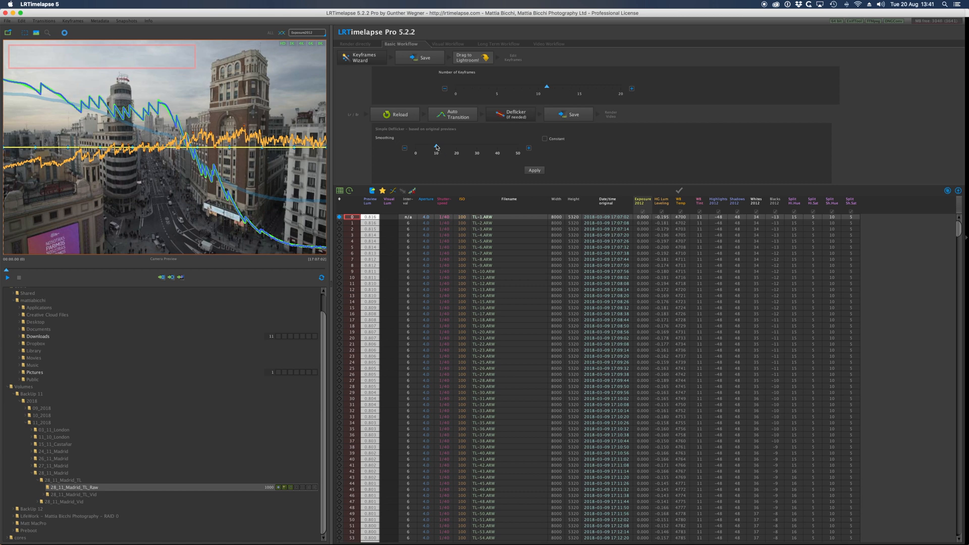
{"action": "left_click", "coordinate": [535, 170]}
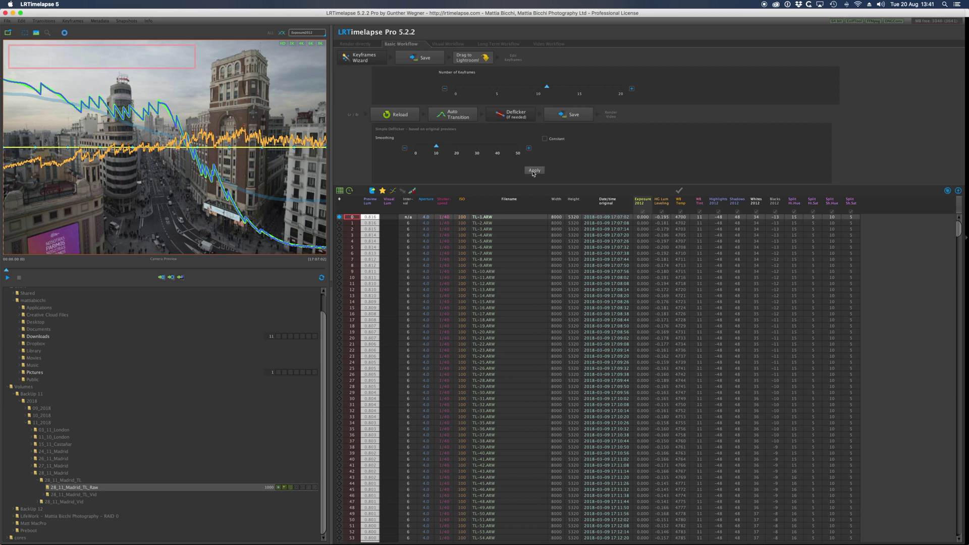
{"action": "left_click", "coordinate": [581, 115]}
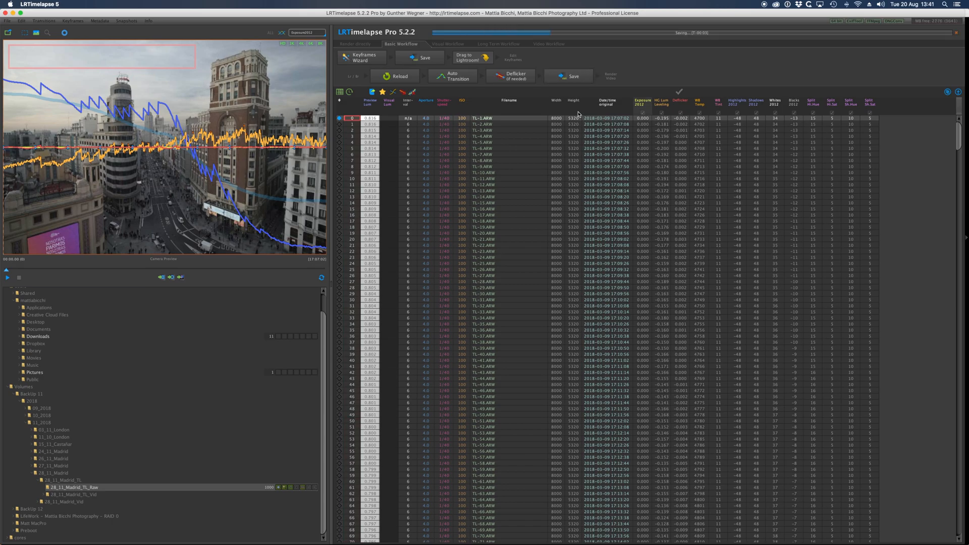
In Lightroom Classic, clear the filter and read metadata from files for all 1000 photos.
{"action": "left_click", "coordinate": [381, 523]}
{"action": "key", "text": "super+l"}
{"action": "key", "text": "super+a"}
{"action": "right_click", "coordinate": [57, 492]}
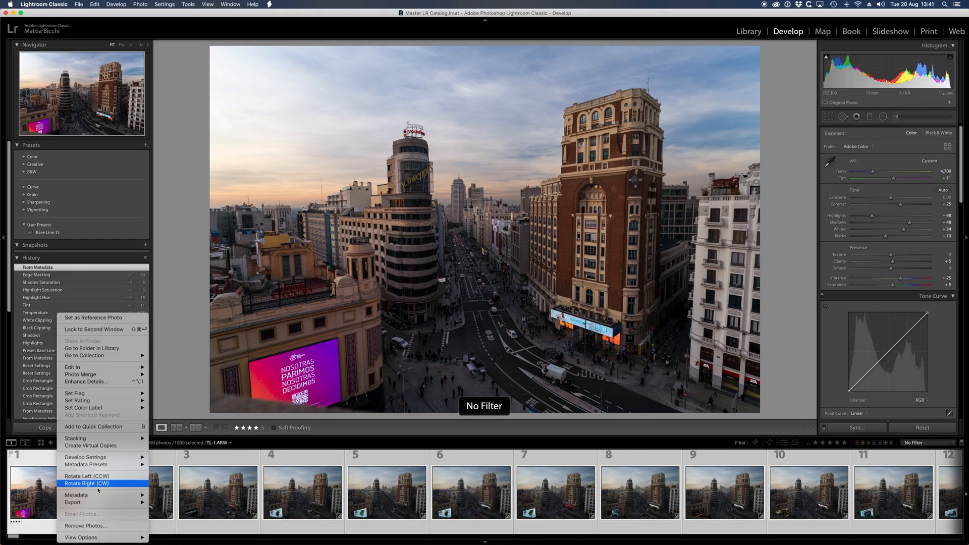
{"action": "left_click", "coordinate": [188, 503]}
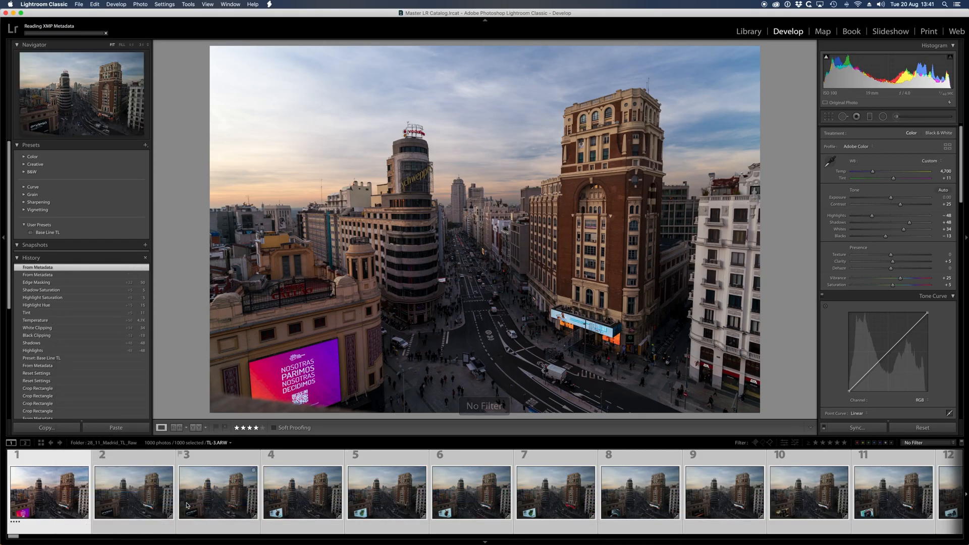
Import the 28_11_Madrid_TL_4K_Flick movie as a new composition and preview its playback.
{"action": "key", "text": "super+i"}
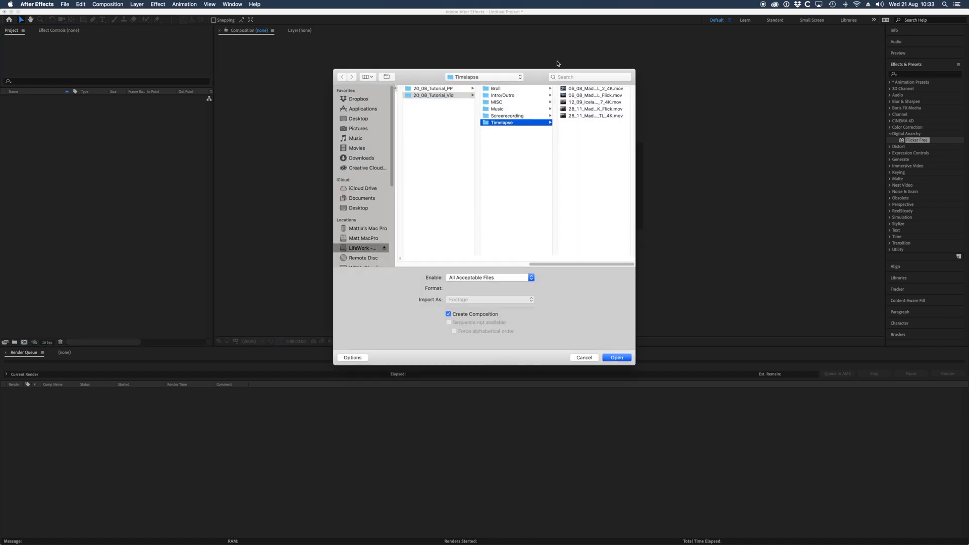
{"action": "double_click", "coordinate": [591, 108]}
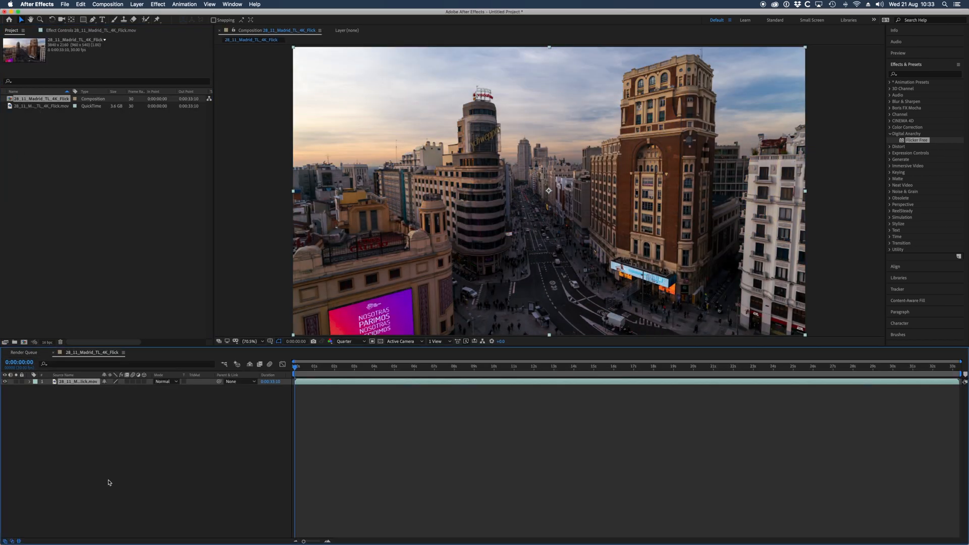
{"action": "key", "text": "space"}
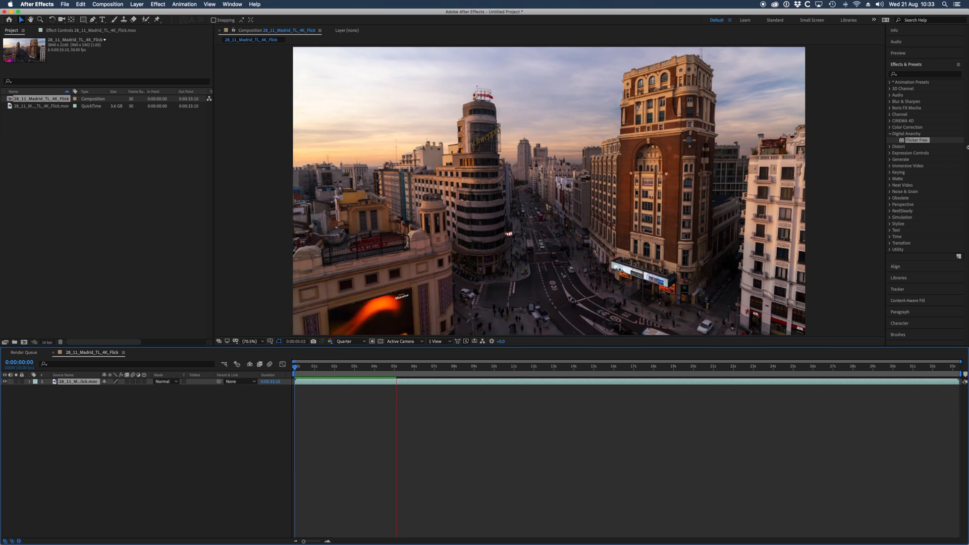
{"action": "key", "text": "space"}
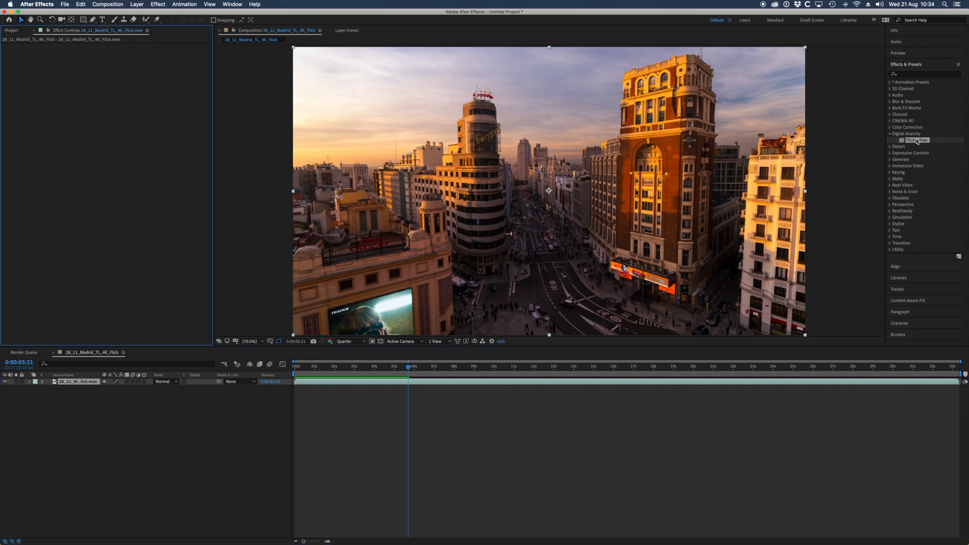
Apply Flicker Free to the timelapse layer and choose its Time Lapse preset.
{"action": "left_click_drag", "start_coordinate": [922, 143], "coordinate": [511, 159]}
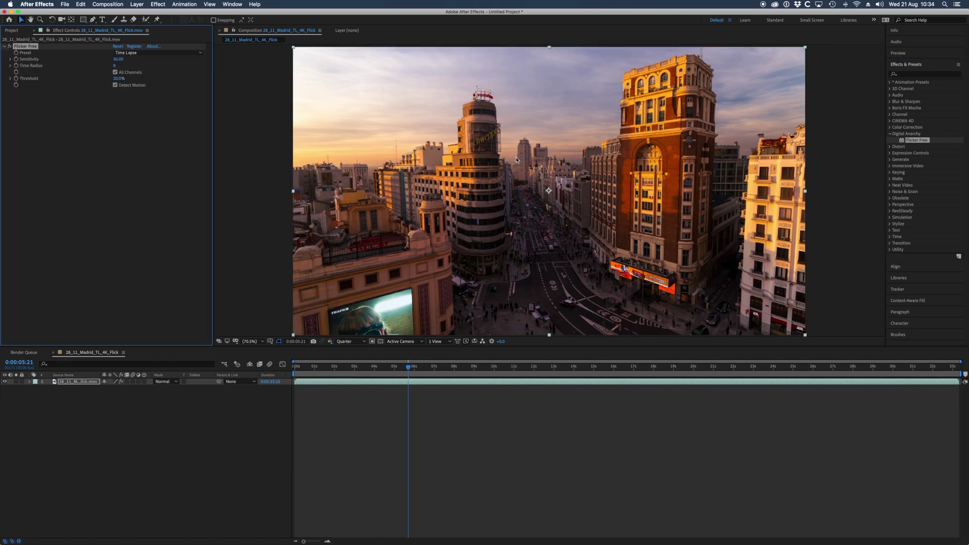
{"action": "left_click", "coordinate": [130, 53]}
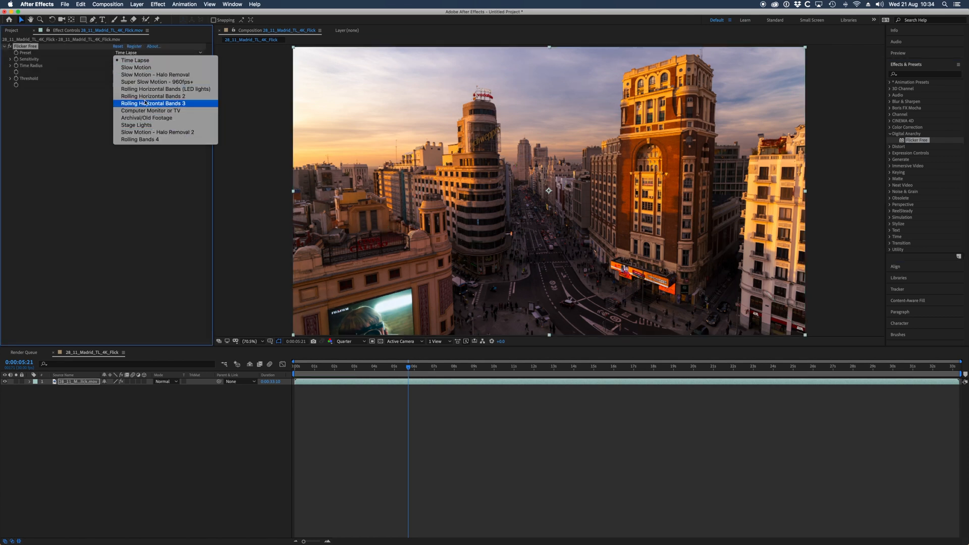
{"action": "left_click", "coordinate": [123, 61]}
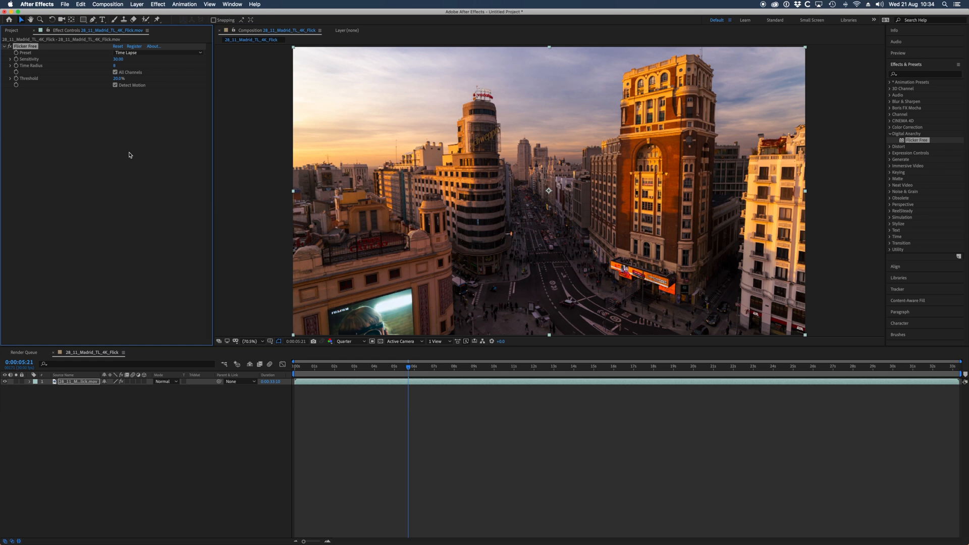
Return to the Project panel and add the Madrid composition to the render queue.
{"action": "left_click", "coordinate": [14, 30]}
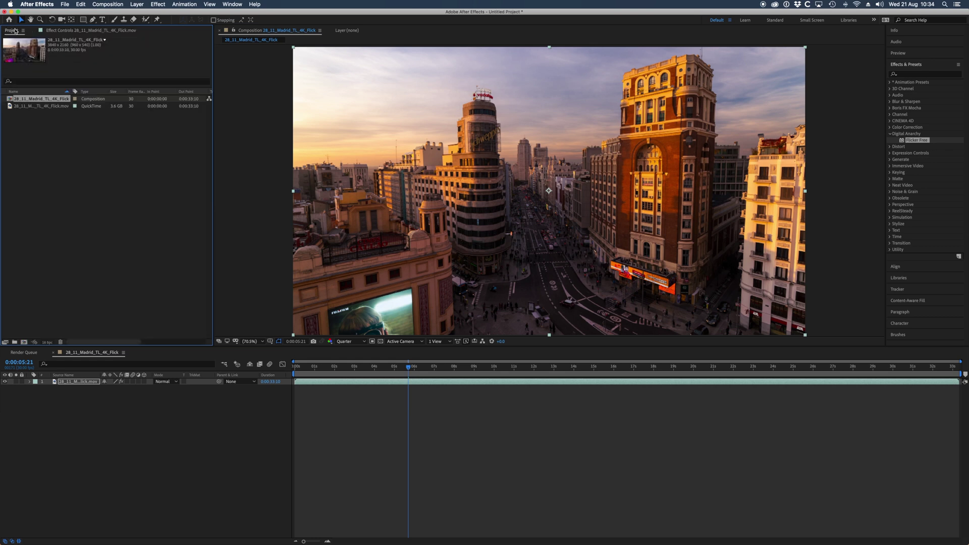
{"action": "left_click", "coordinate": [100, 4]}
{"action": "left_click", "coordinate": [121, 67]}
Start rendering the composition from the Render Queue.
{"action": "left_click", "coordinate": [947, 375]}
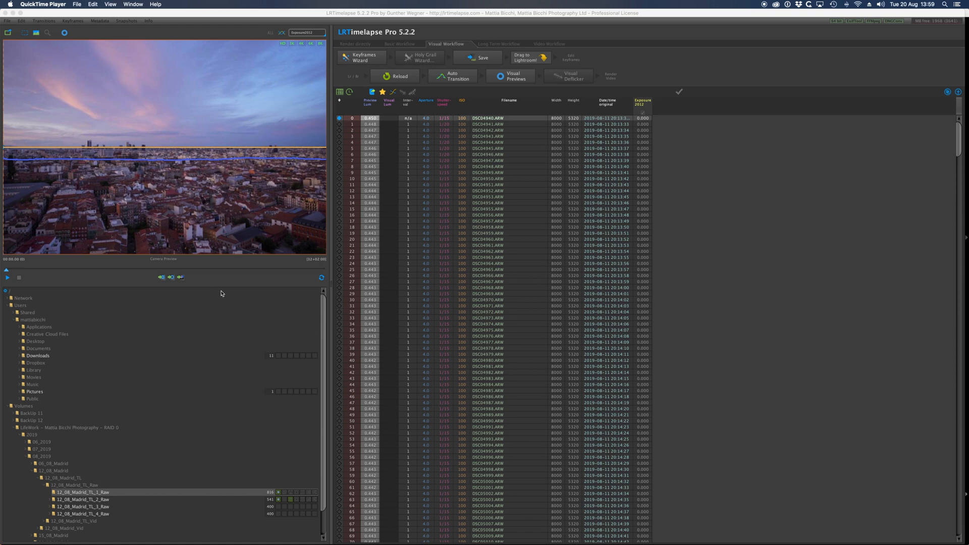
Use the Keyframes Wizard to add 5 keyframes to 12_08_Madrid_TL_1_Raw and save the metadata.
{"action": "left_click", "coordinate": [359, 66]}
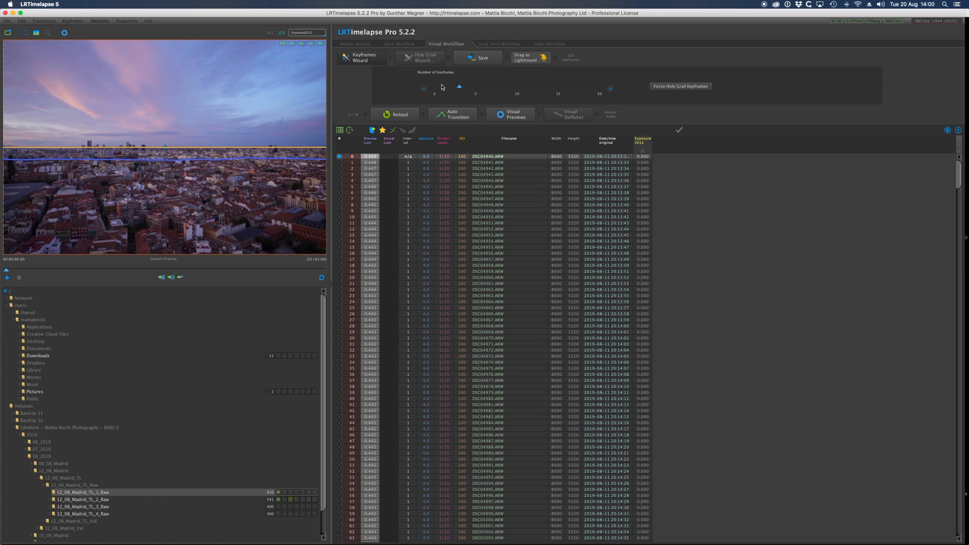
{"action": "left_click_drag", "start_coordinate": [460, 88], "coordinate": [475, 96]}
{"action": "left_click", "coordinate": [488, 60]}
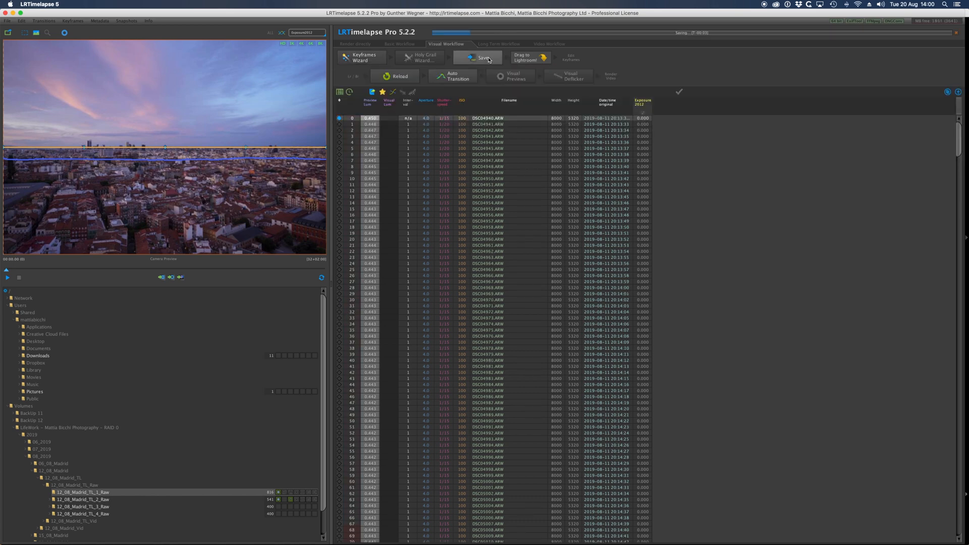